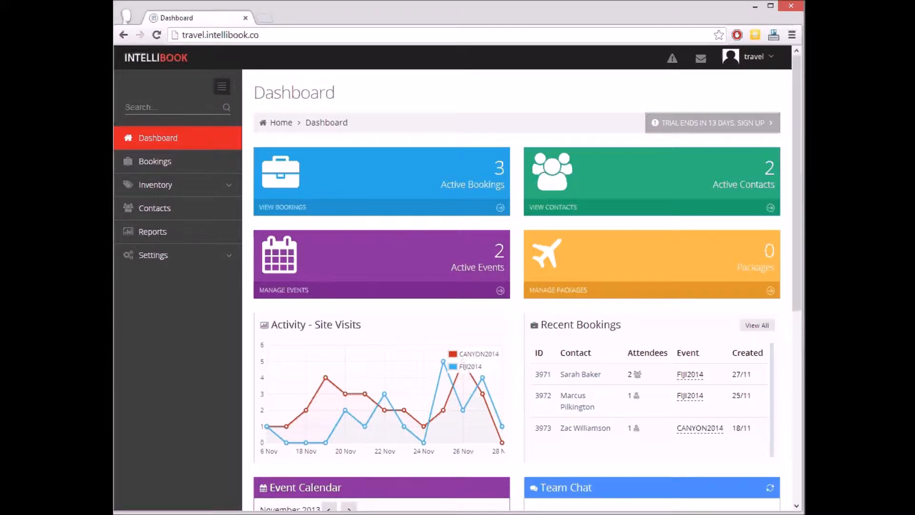
# Open the Company Conference Fiji 2014 event from the active events and view its registration site in a new tab.
pyautogui.click(422, 288)
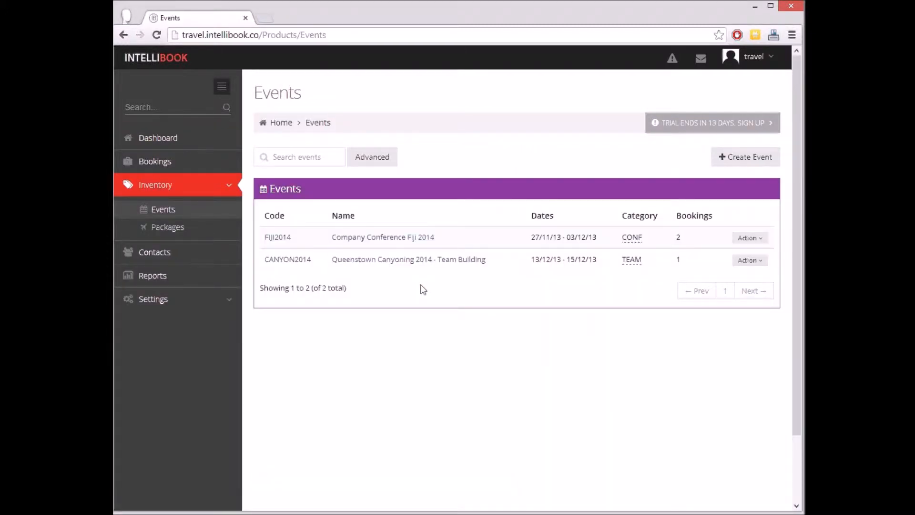
pyautogui.click(388, 237)
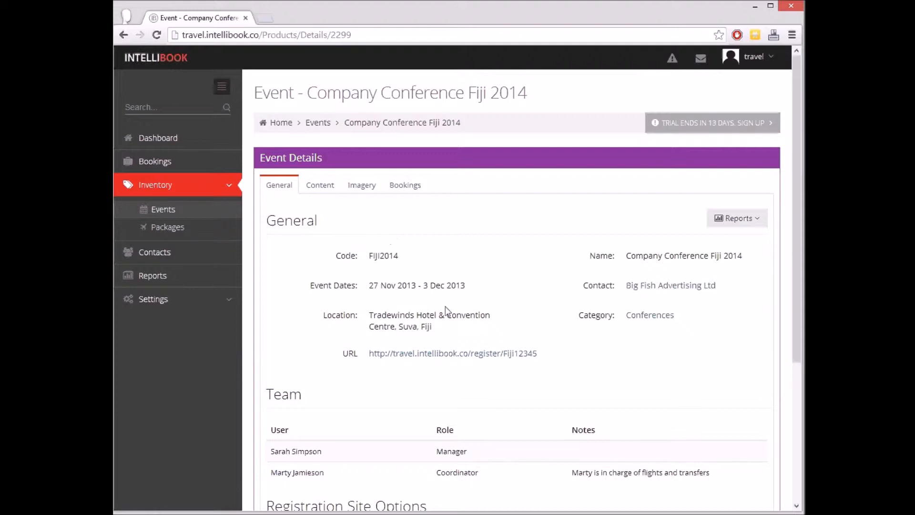
pyautogui.rightClick(484, 359)
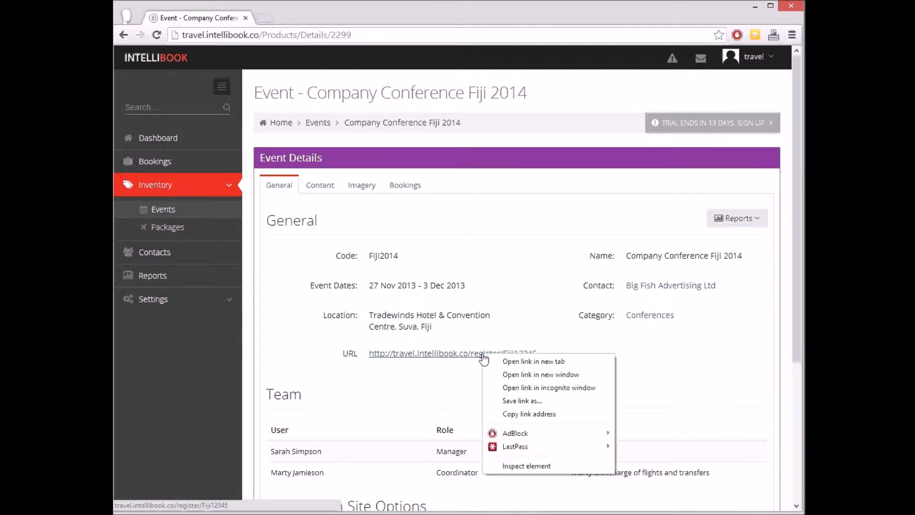
pyautogui.click(519, 365)
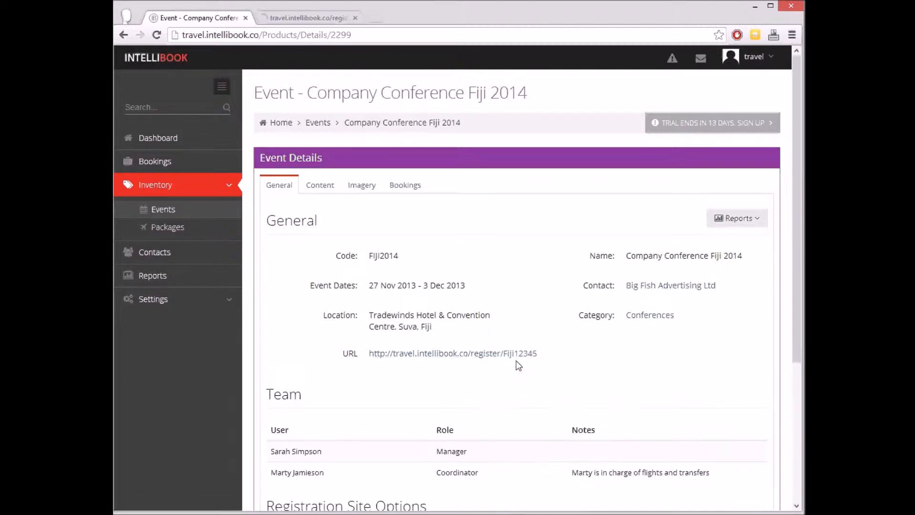
pyautogui.click(319, 17)
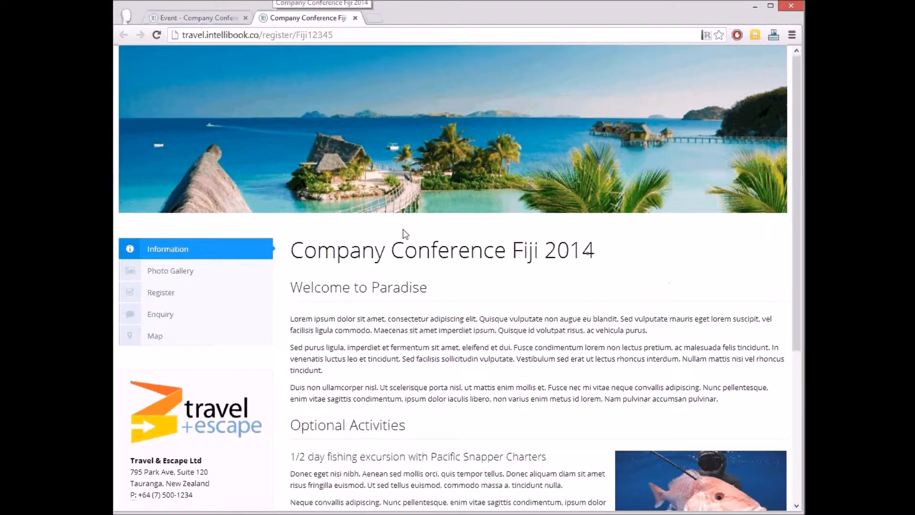
pyautogui.scroll(-1, 404, 232)
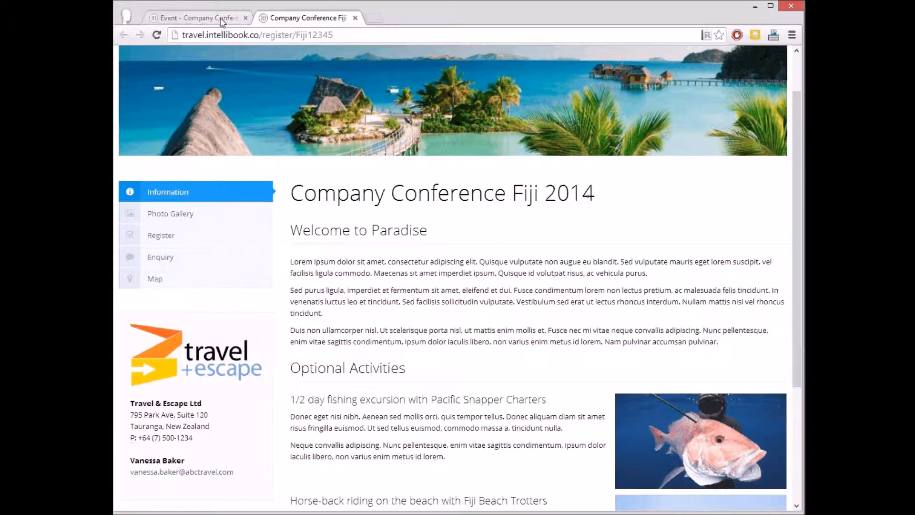
# Edit the event's registration options to request mandatory date of birth, mandatory passport info and optional airpoints info from attendees.
pyautogui.click(220, 18)
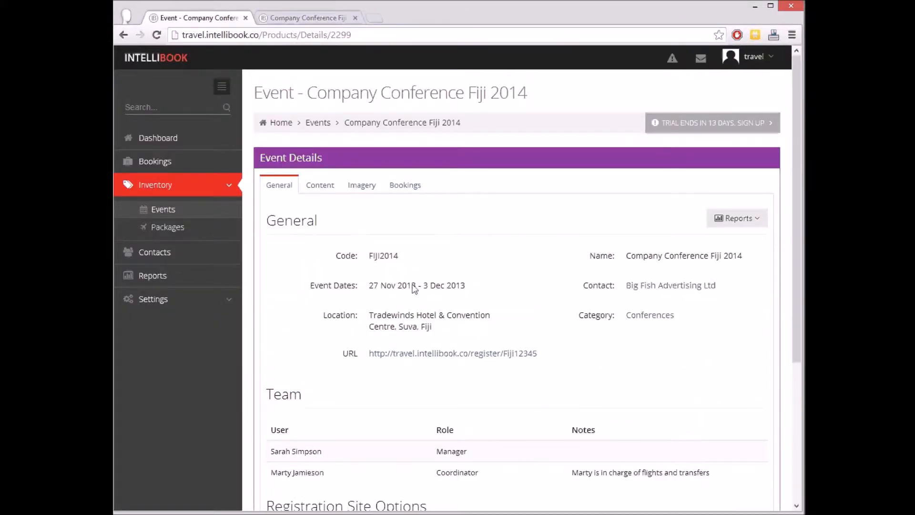
pyautogui.scroll(-2, 412, 290)
pyautogui.scroll(-1, 429, 372)
pyautogui.scroll(-1, 437, 428)
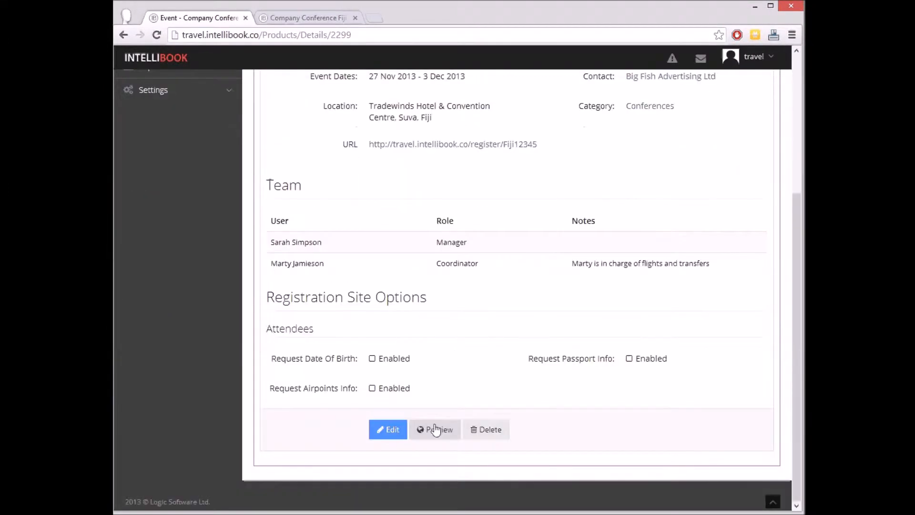
pyautogui.click(388, 430)
pyautogui.scroll(-2, 392, 433)
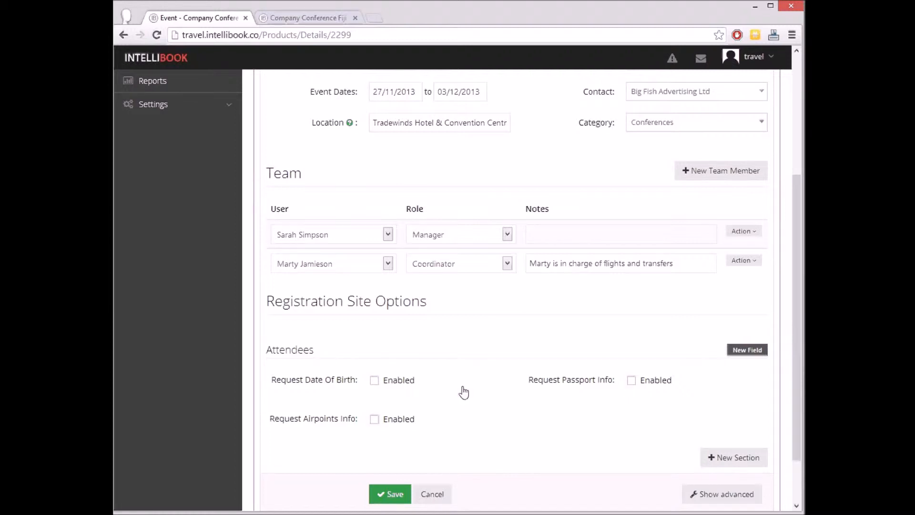
pyautogui.click(404, 383)
pyautogui.click(644, 381)
pyautogui.click(390, 421)
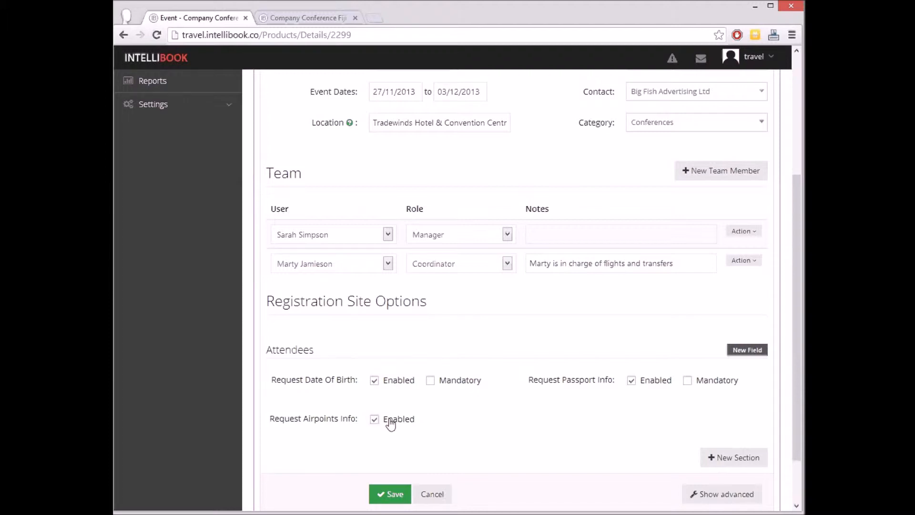
pyautogui.click(458, 383)
pyautogui.click(710, 384)
# Add an attendee custom field "Special dietary requirements" of type Text with placeholder "Vegetarian, gluten free etc." and save the event.
pyautogui.click(742, 351)
pyautogui.scroll(-3, 742, 353)
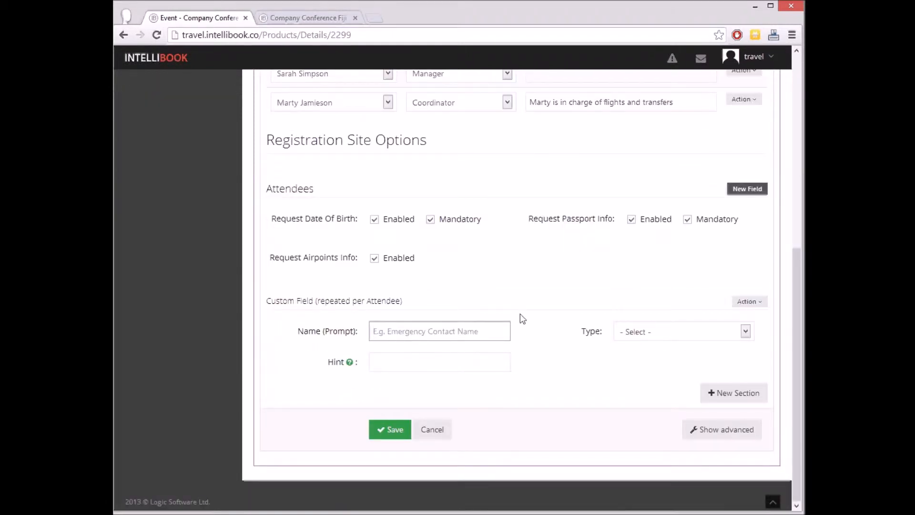
pyautogui.click(474, 328)
pyautogui.write('Special dietary requirements')
pyautogui.click(642, 334)
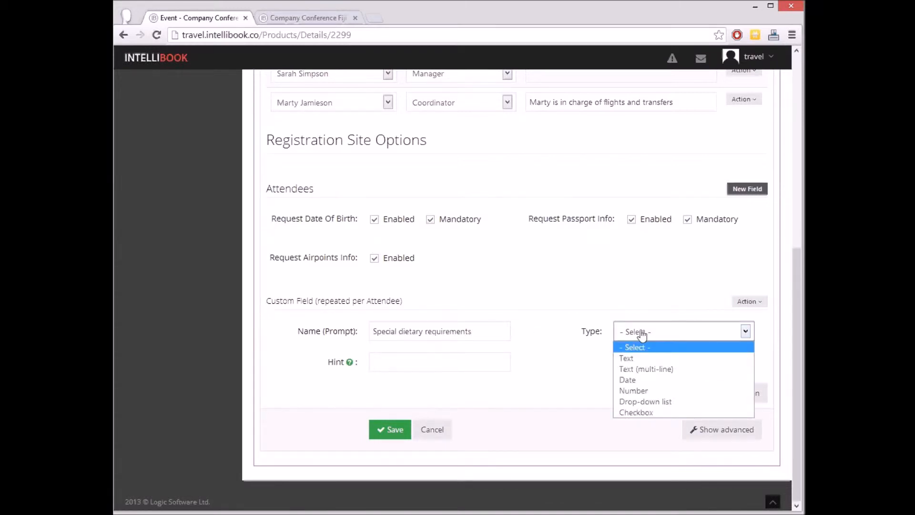
pyautogui.click(671, 358)
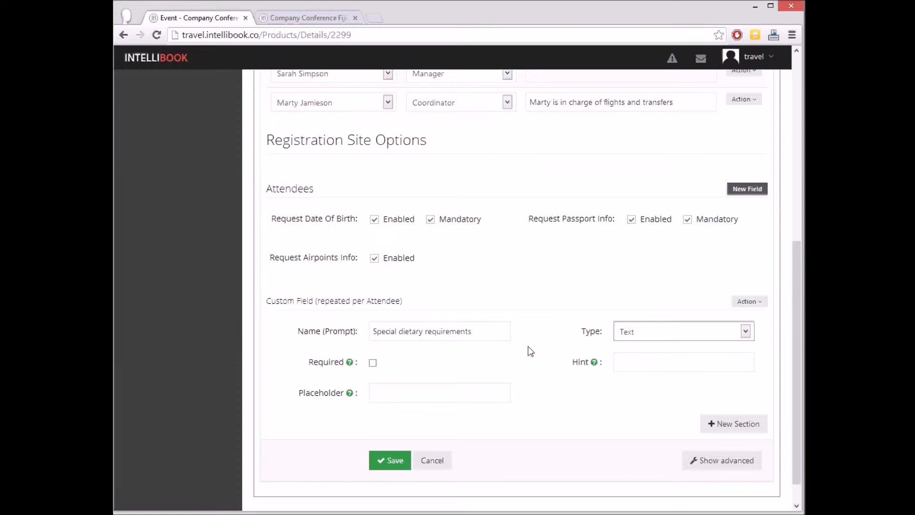
pyautogui.click(460, 393)
pyautogui.write('Vegetarian, gluten free etc.')
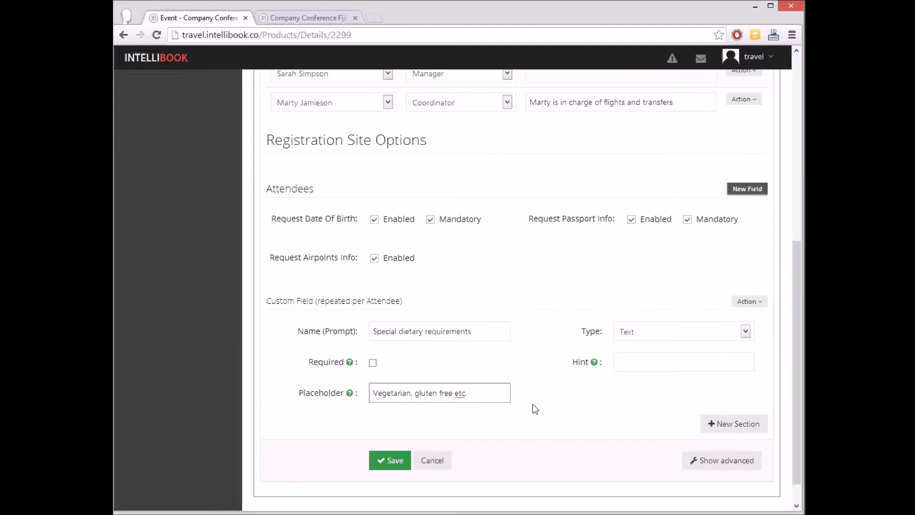
pyautogui.click(394, 460)
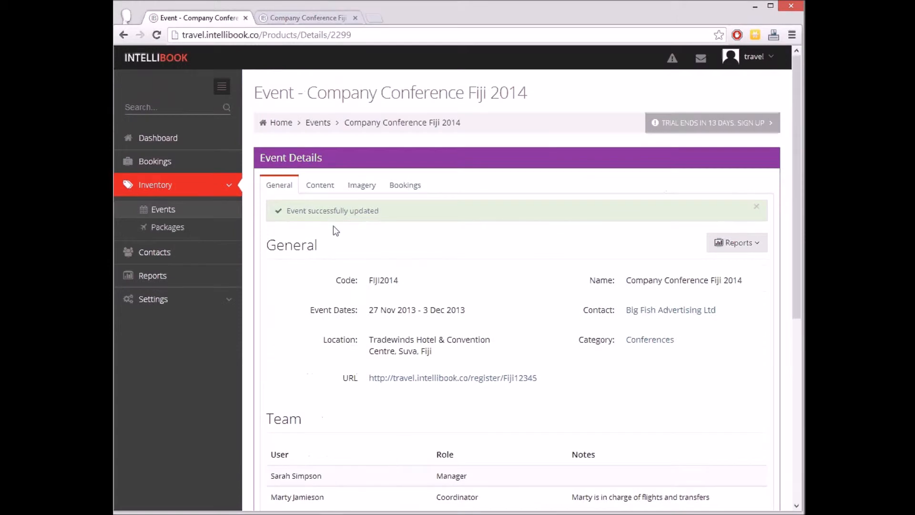
# Reload the registration site, open its registration form and add a second attendee to check the requested attendee fields.
pyautogui.click(275, 19)
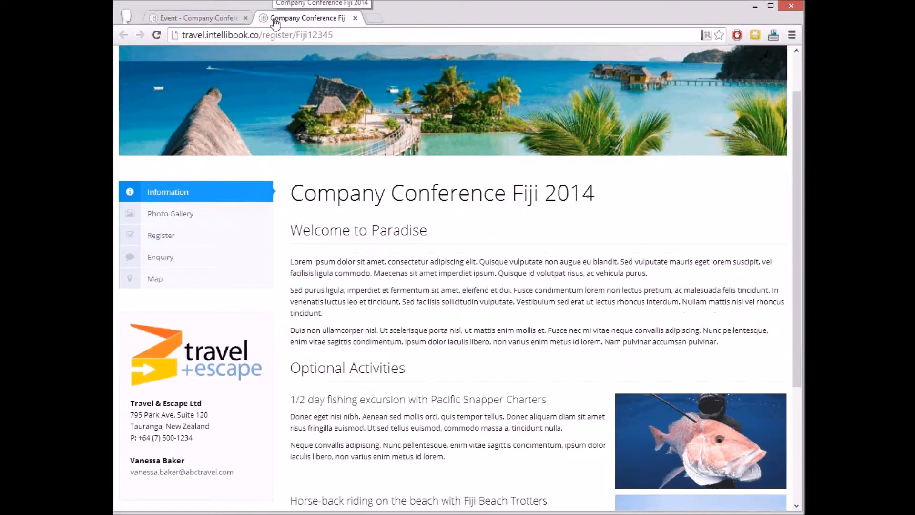
pyautogui.click(157, 35)
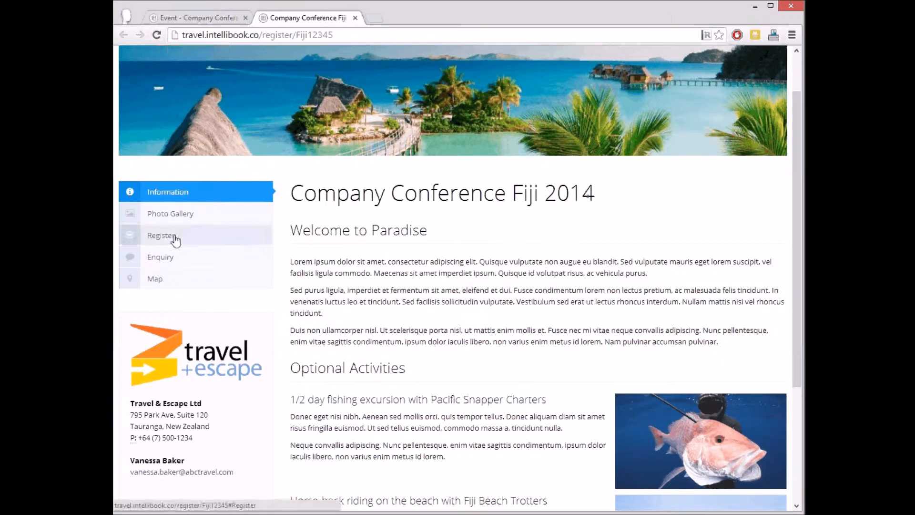
pyautogui.click(175, 238)
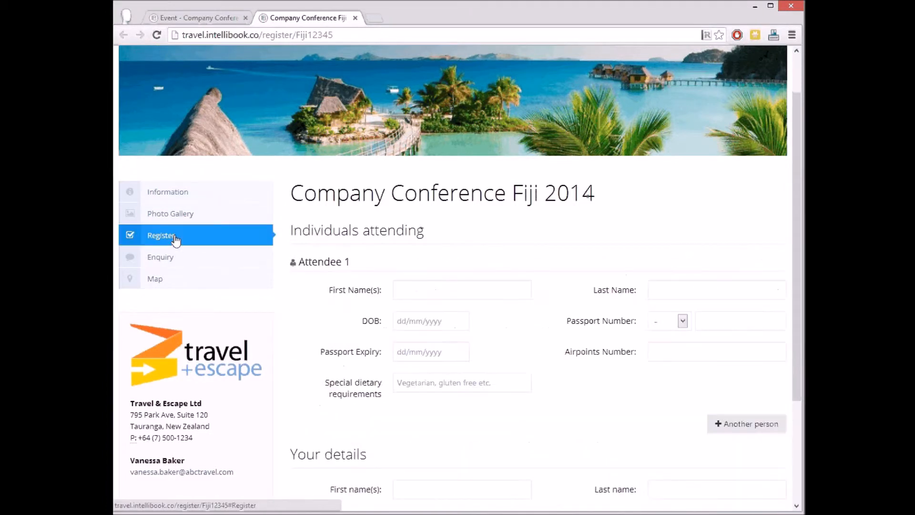
pyautogui.scroll(-1, 562, 373)
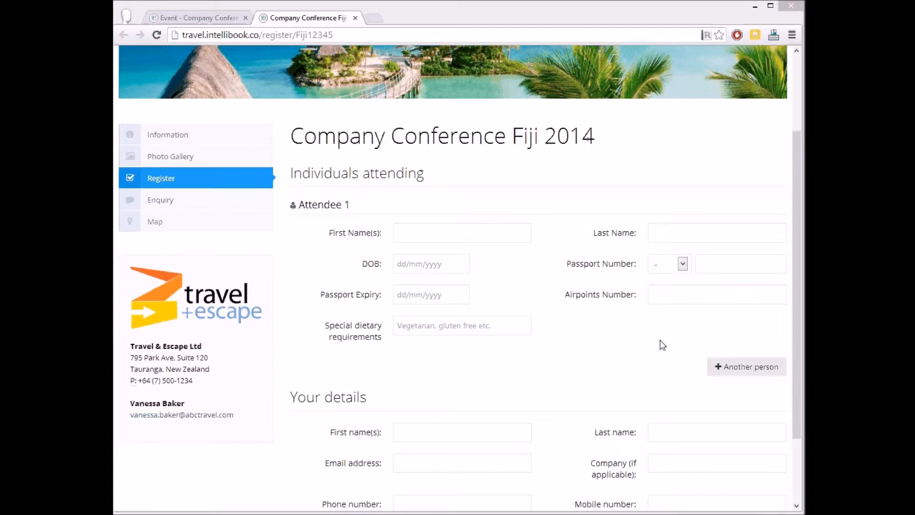
pyautogui.click(731, 367)
pyautogui.scroll(-3, 692, 367)
pyautogui.click(514, 361)
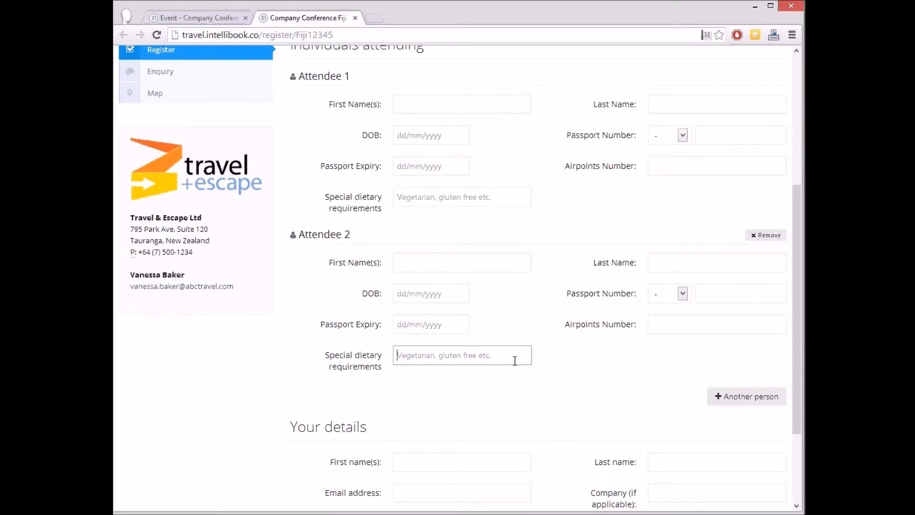
# Return to the event, edit it and add a custom section named "Optional Activities" to the registration site options.
pyautogui.click(216, 17)
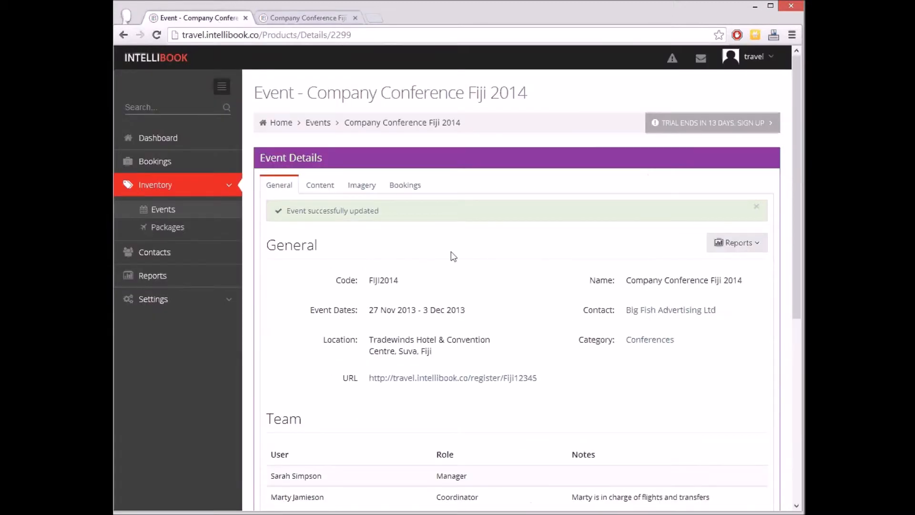
pyautogui.scroll(-4, 451, 250)
pyautogui.scroll(-3, 457, 396)
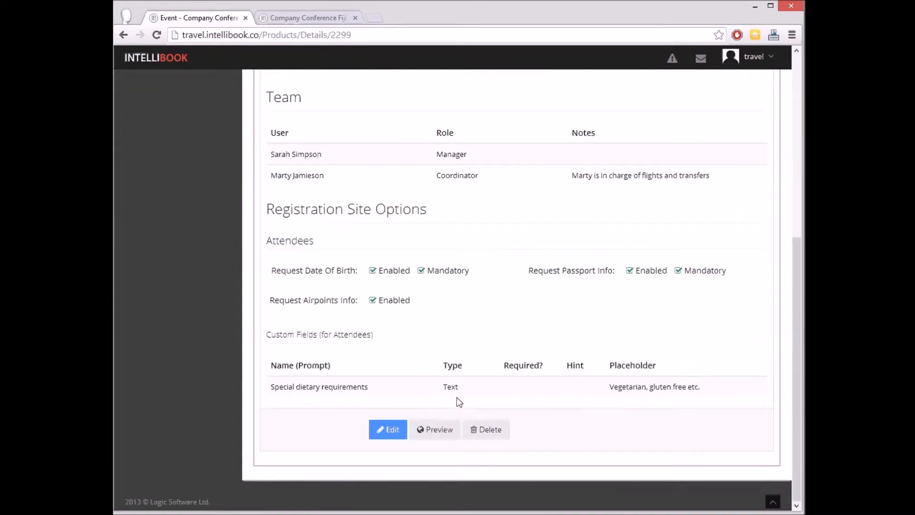
pyautogui.click(389, 429)
pyautogui.scroll(-6, 430, 434)
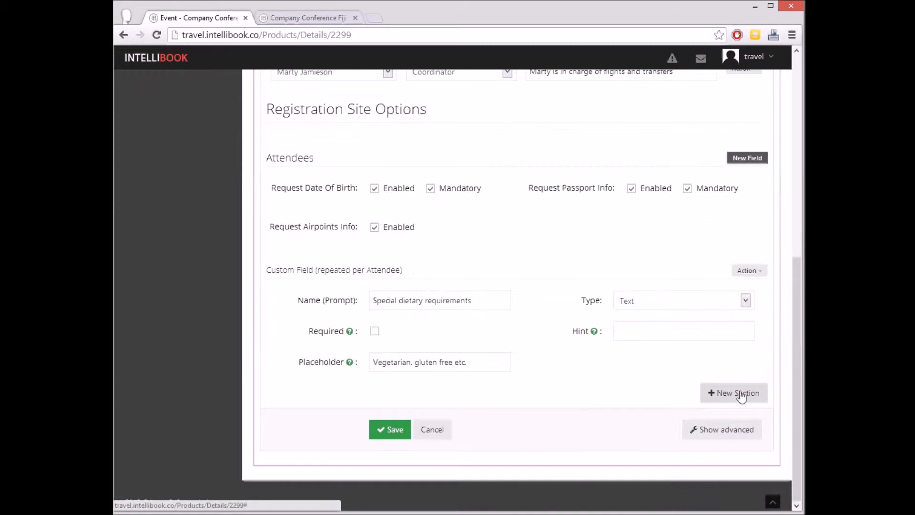
pyautogui.click(739, 394)
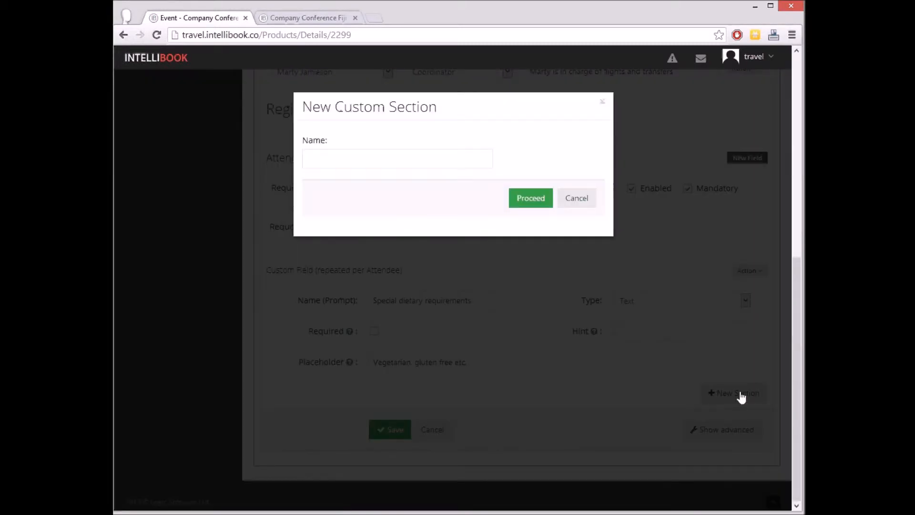
pyautogui.click(419, 158)
pyautogui.write('Optional Activities')
pyautogui.click(538, 199)
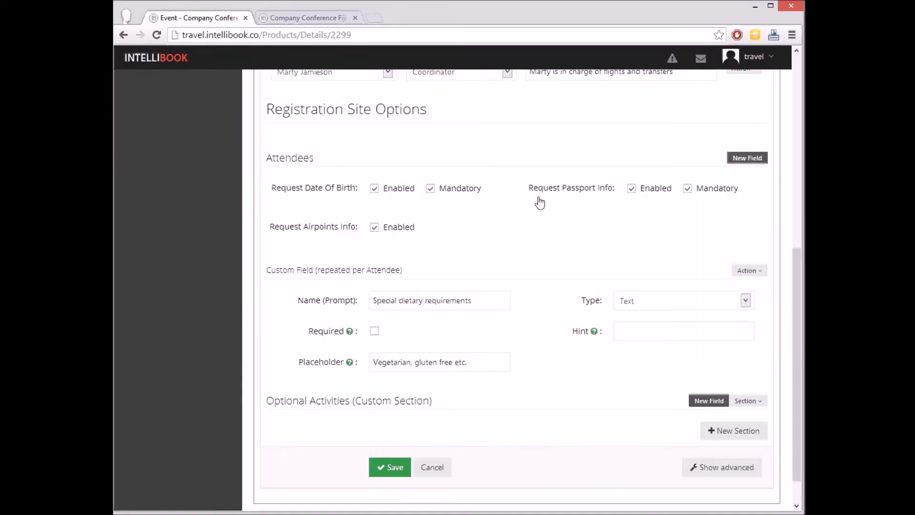
# Add a drop-down list field "Horse-back riding on the beach" to Optional Activities, with the same text as hint and options "Yes; No; Not sure".
pyautogui.click(709, 401)
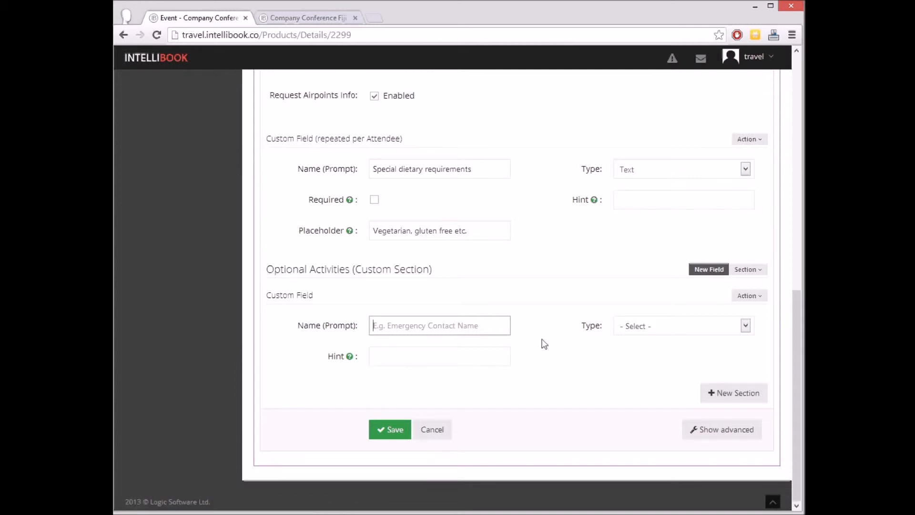
pyautogui.write('Horse-back riding on the beach')
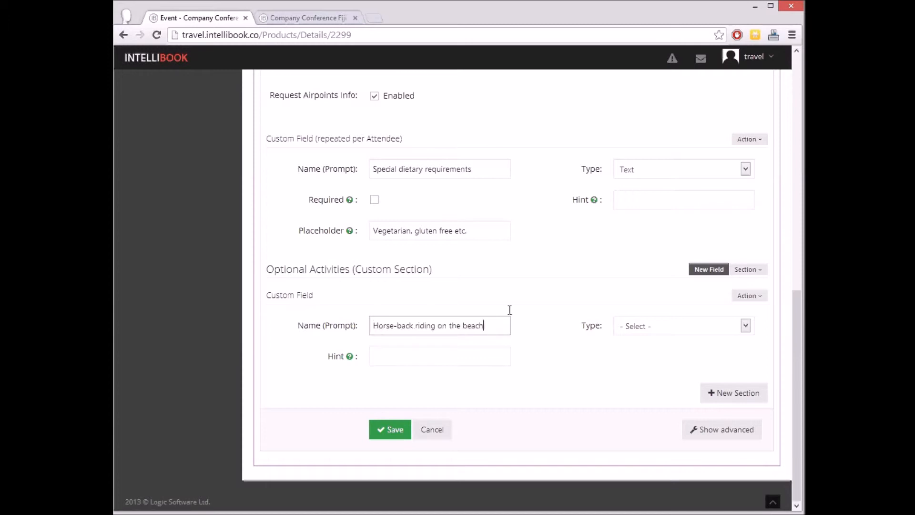
pyautogui.click(541, 309)
pyautogui.click(654, 325)
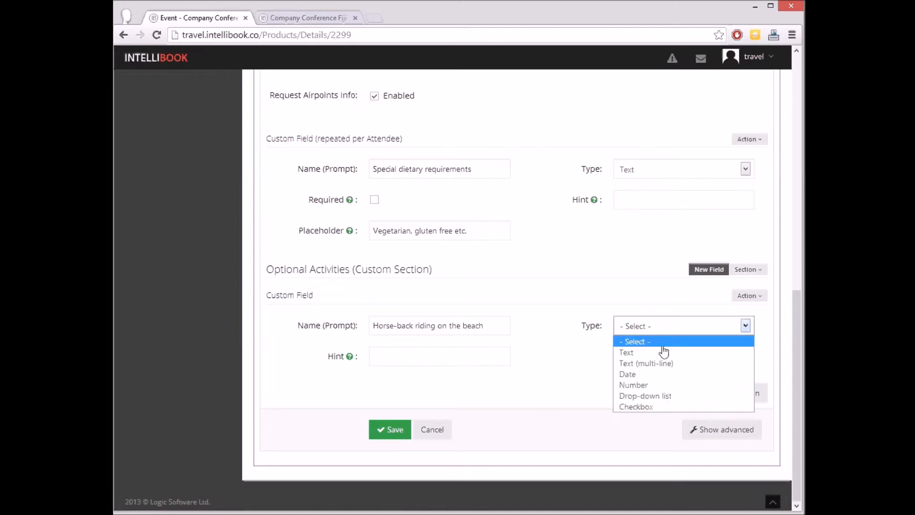
pyautogui.click(670, 400)
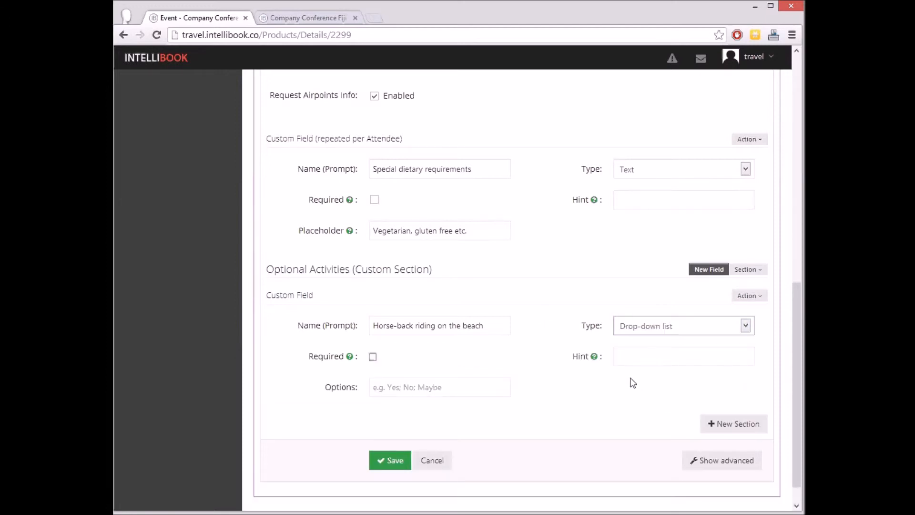
pyautogui.click(628, 358)
pyautogui.write('Horse-back riding on the beach')
pyautogui.click(419, 392)
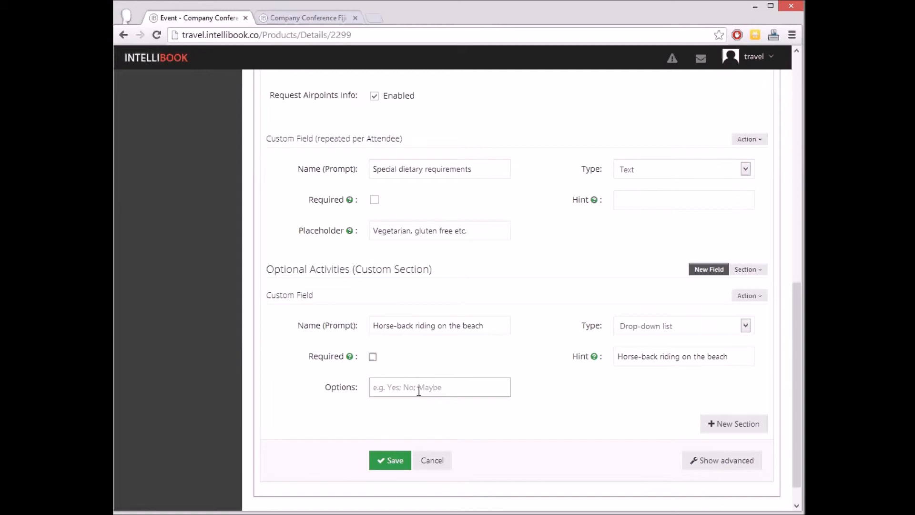
pyautogui.write('Yes; No; Not sure')
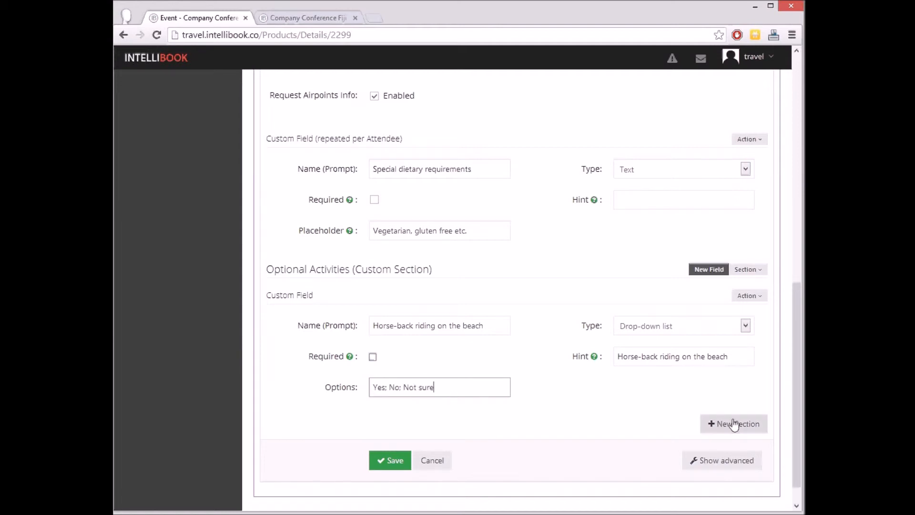
# Add a drop-down list field "Fishing aboard Pacific Snapper Charter" with options "Yes; No; Not sure" and hint "No previous experience needed", and save the event.
pyautogui.click(714, 273)
pyautogui.scroll(-3, 667, 296)
pyautogui.click(508, 317)
pyautogui.write('Fishing aboard Pacific Snapper Charter')
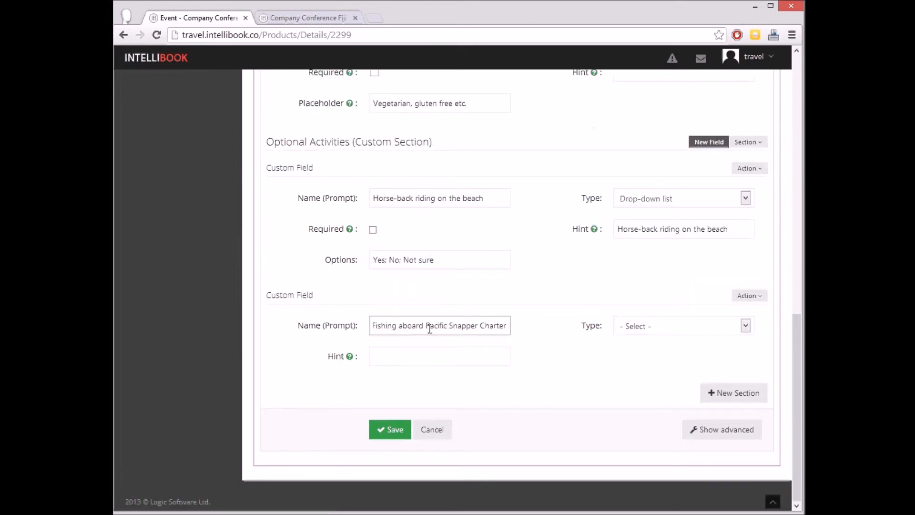
pyautogui.click(632, 332)
pyautogui.click(650, 395)
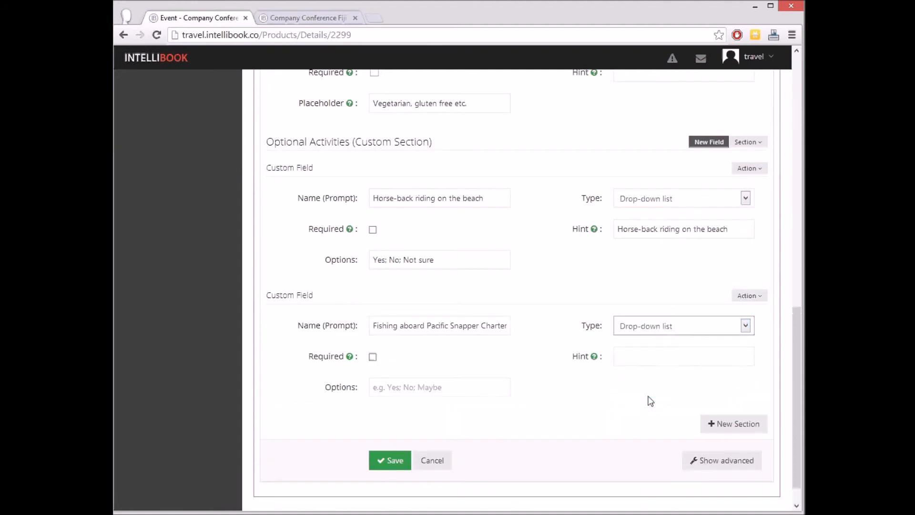
pyautogui.click(452, 389)
pyautogui.write('Yes; No; Not sure')
pyautogui.click(638, 356)
pyautogui.write('No previous experience needed')
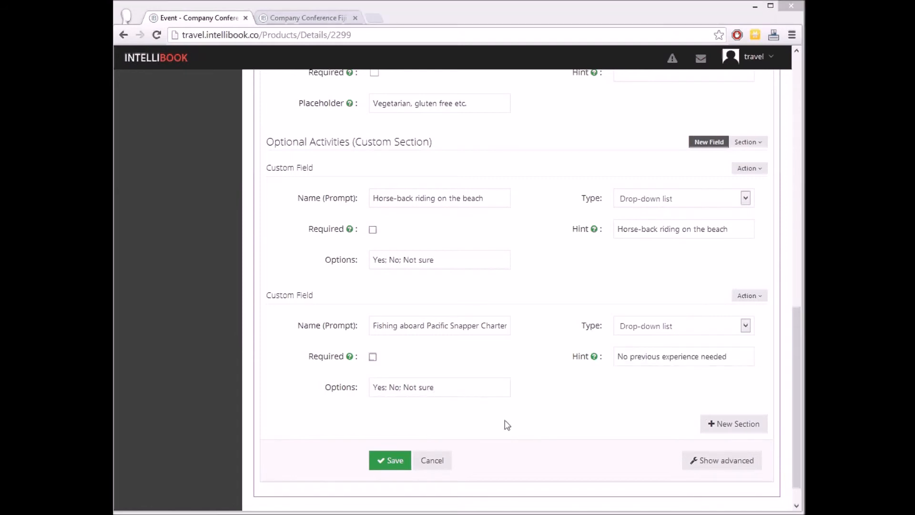
pyautogui.click(393, 466)
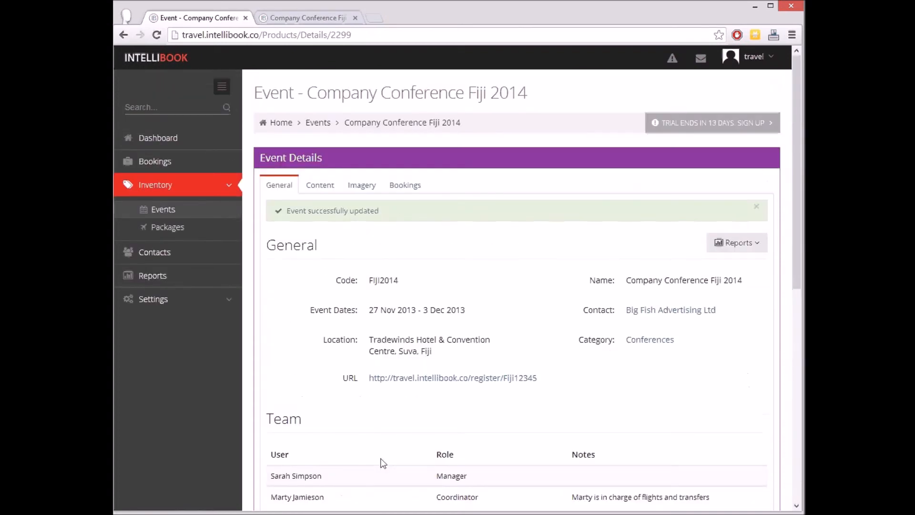
# Reload the registration site and examine the Optional Activities section of the registration form.
pyautogui.click(304, 18)
pyautogui.click(156, 35)
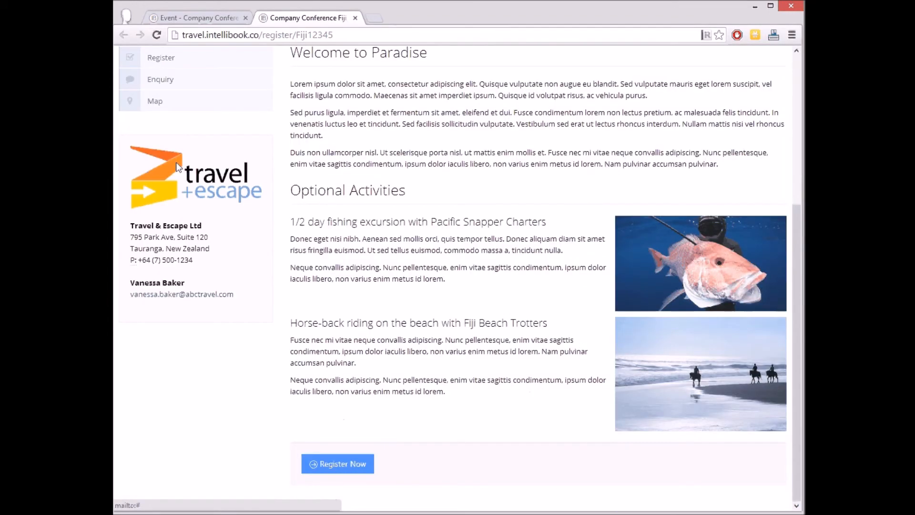
pyautogui.click(163, 57)
pyautogui.scroll(-1, 367, 243)
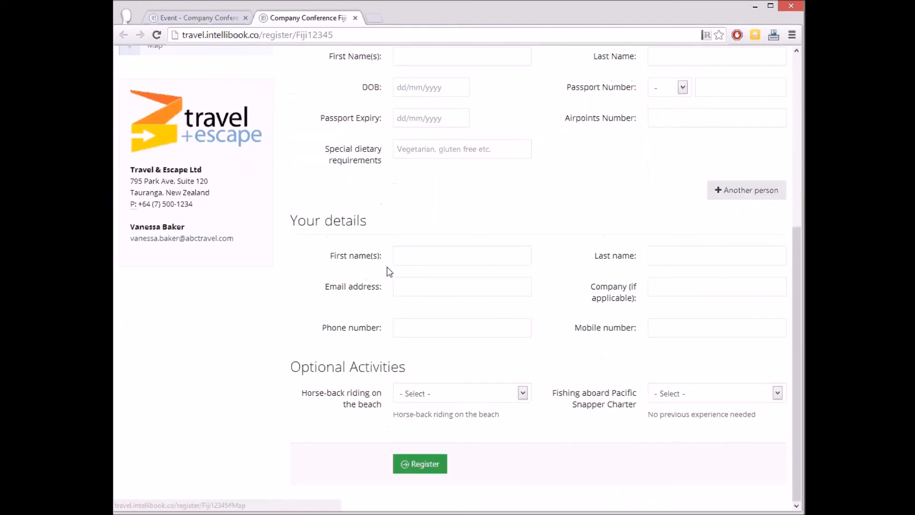